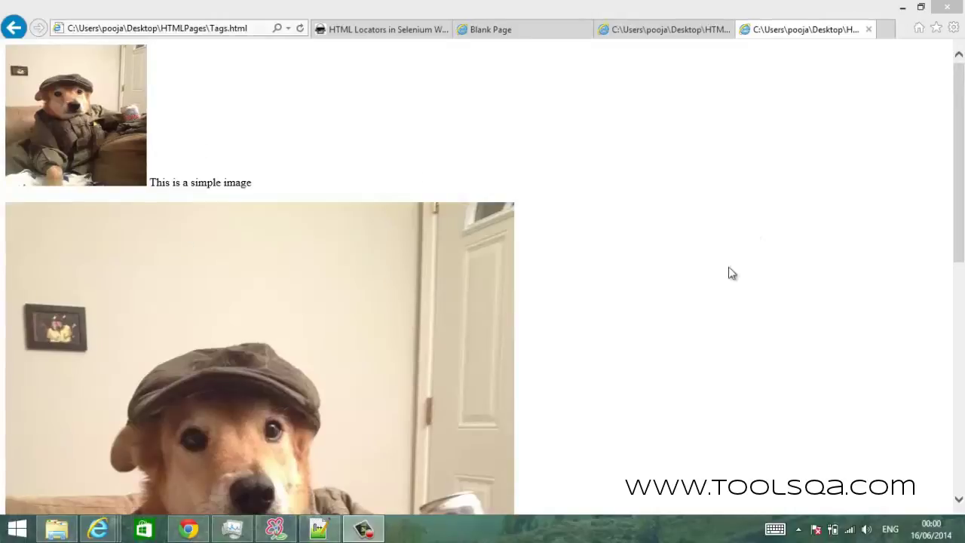
# Scroll through the Tags.html dog images and input fields, putting focus in the first simple input box.
pyautogui.moveTo(961, 125); pyautogui.dragTo(962, 386)
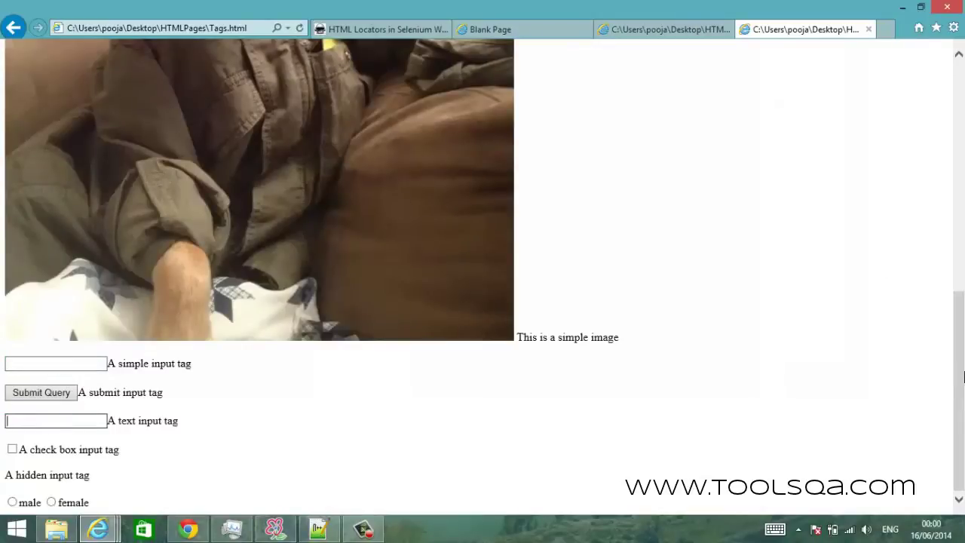
pyautogui.moveTo(962, 383); pyautogui.dragTo(961, 197)
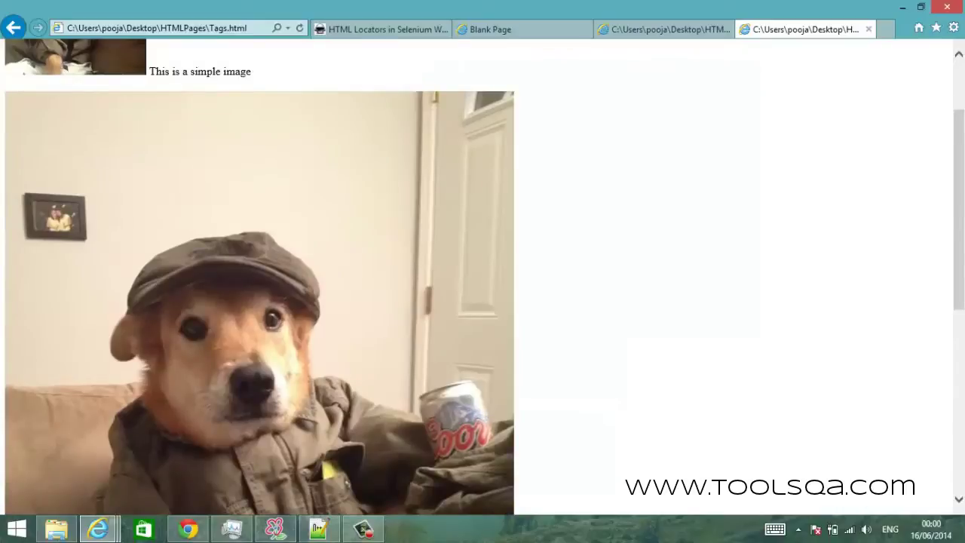
pyautogui.scroll(1, 962, 243)
pyautogui.scroll(1, 962, 243)
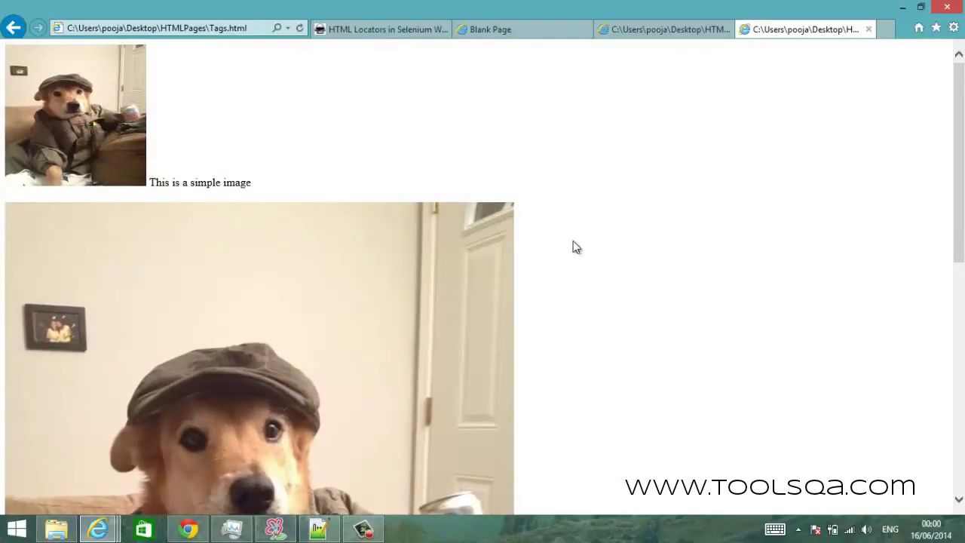
pyautogui.moveTo(961, 145); pyautogui.dragTo(961, 371)
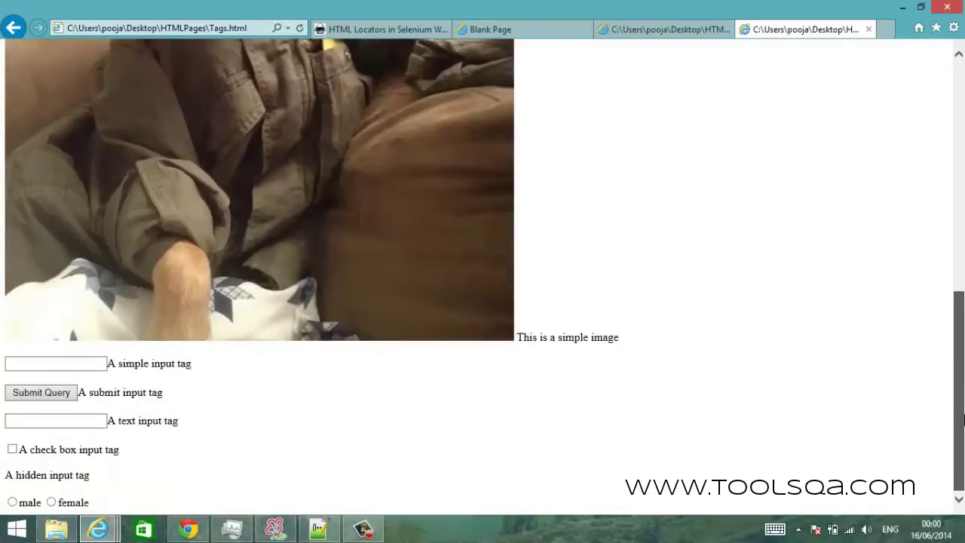
pyautogui.click(57, 363)
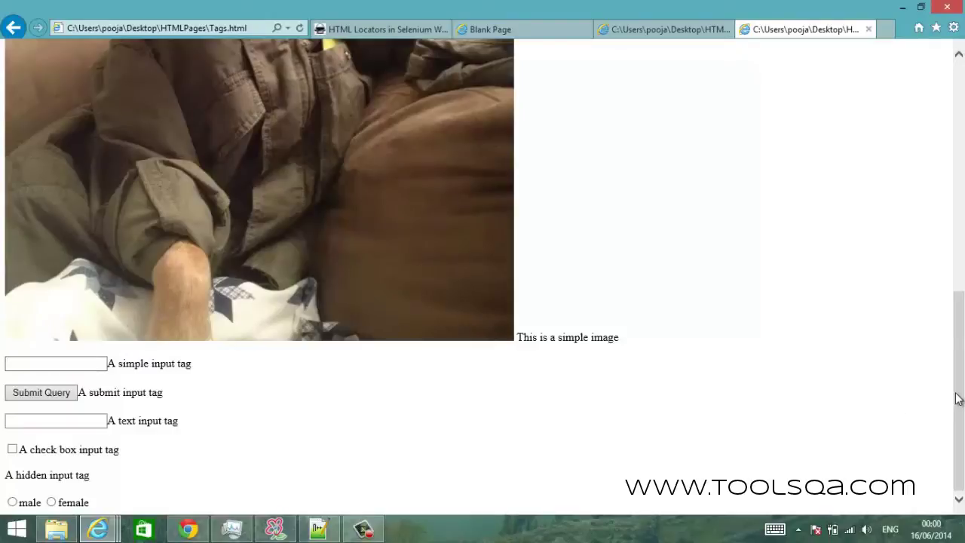
pyautogui.moveTo(958, 396); pyautogui.dragTo(962, 161)
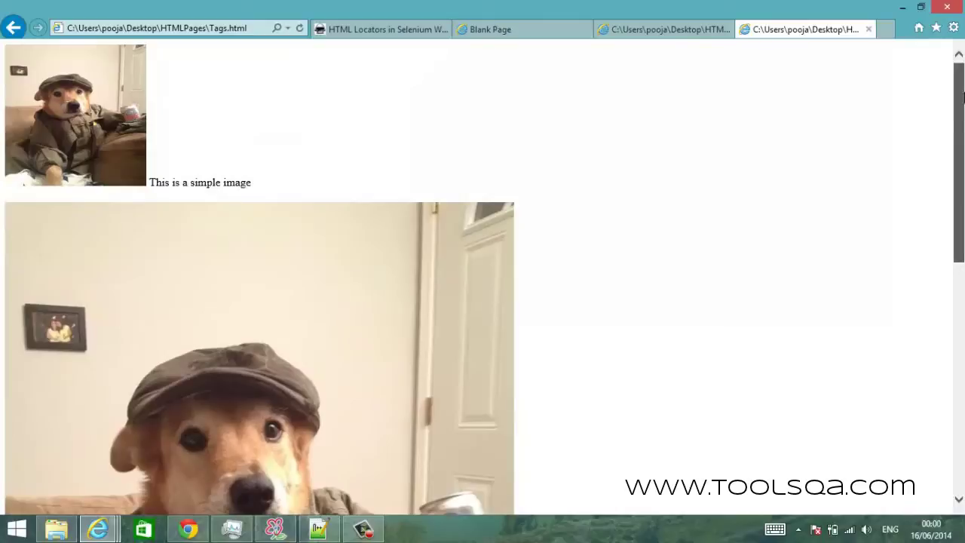
# View the Tags.html source from the right-click menu and maximize the Original Source window.
pyautogui.rightClick(504, 128)
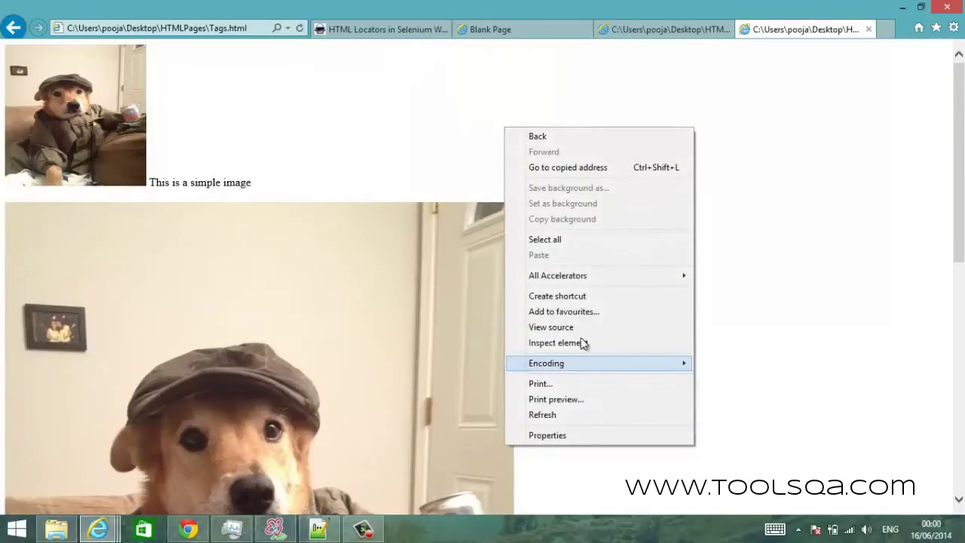
pyautogui.click(582, 329)
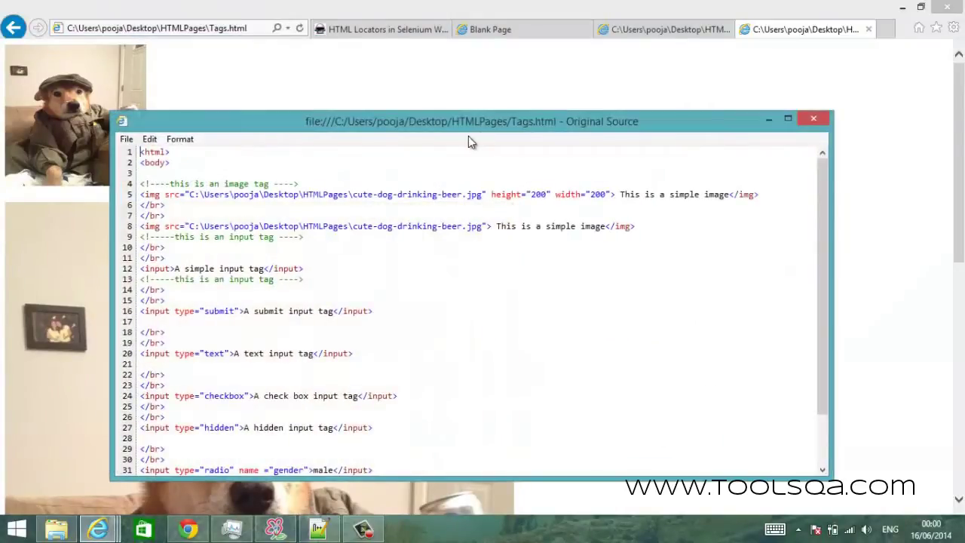
pyautogui.doubleClick(467, 123)
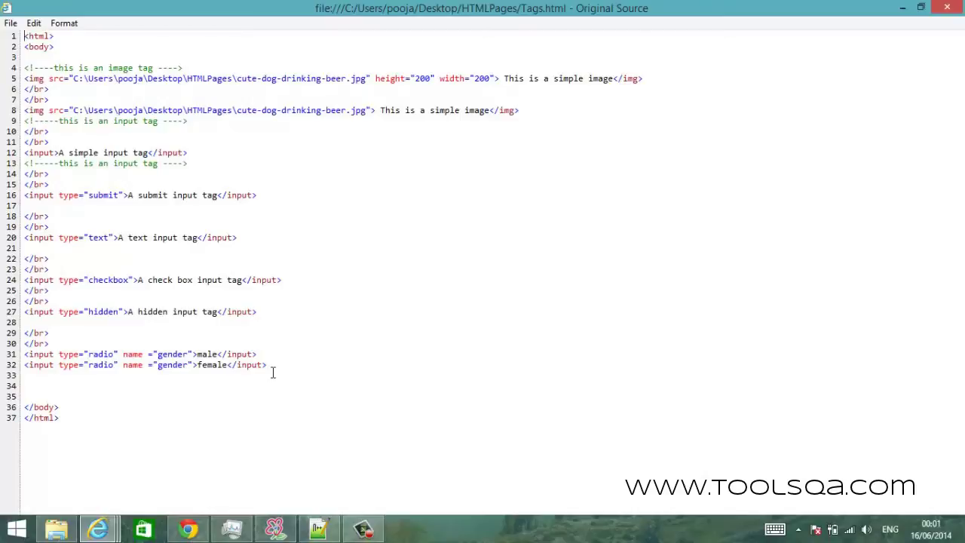
# Close the Original Source window to return to the rendered Tags.html page.
pyautogui.click(946, 10)
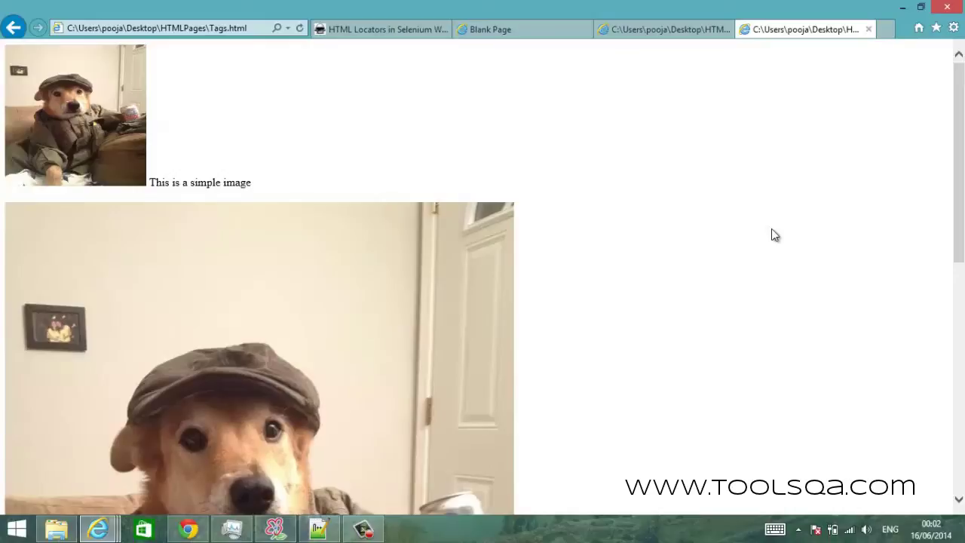
# Open the F12 developer tools and resize the page, DOM Explorer and Console panes.
pyautogui.press('F12')
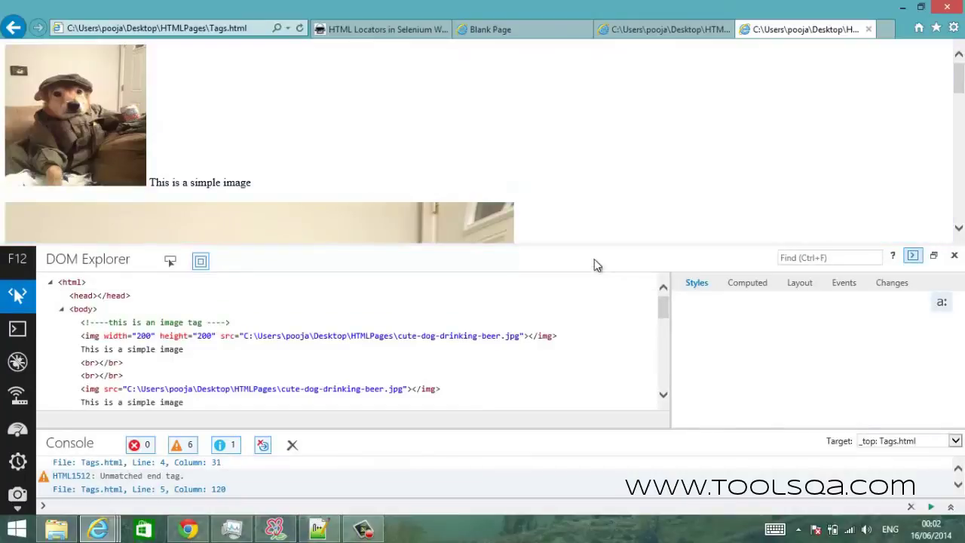
pyautogui.moveTo(581, 245); pyautogui.dragTo(581, 275)
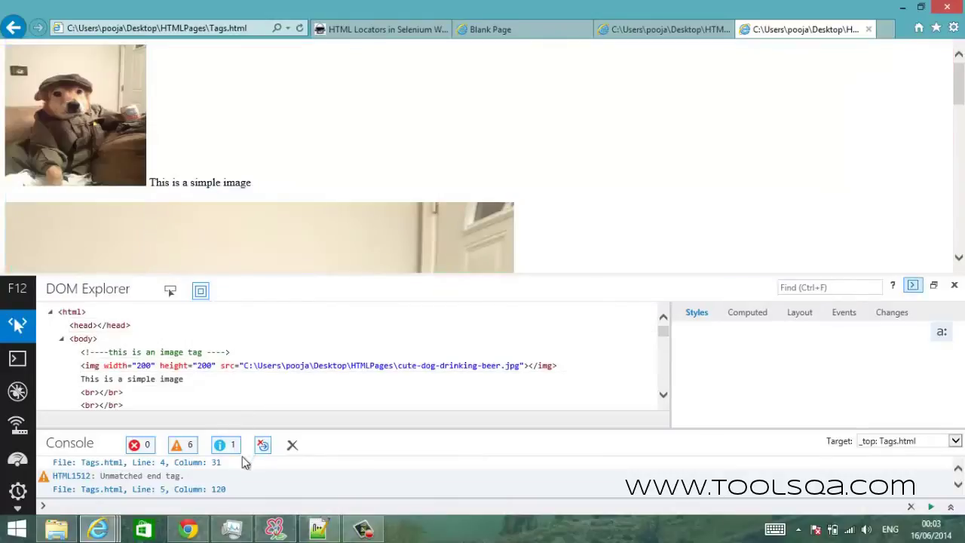
pyautogui.moveTo(351, 423); pyautogui.dragTo(350, 411)
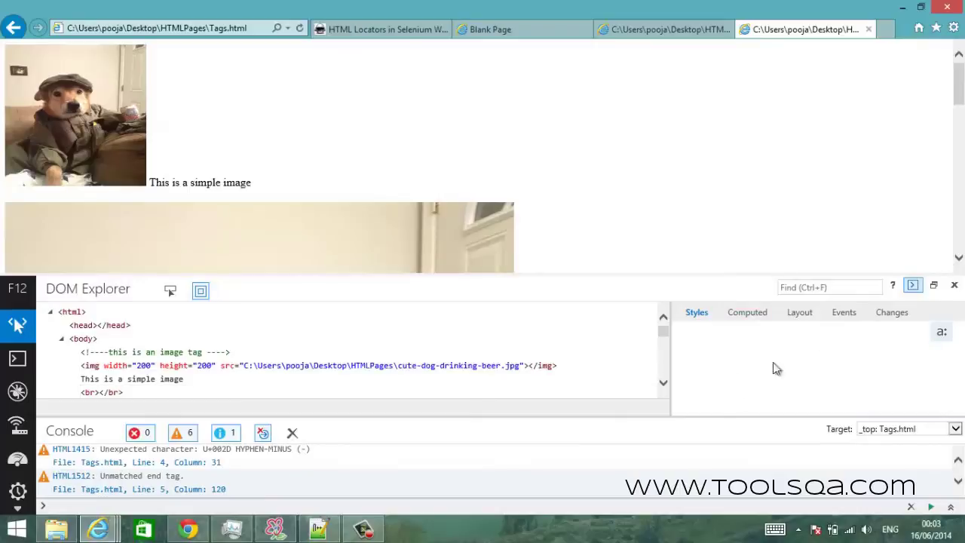
# Select the 200×200 cute-dog-drinking-beer.jpg img node in the DOM Explorer tree.
pyautogui.click(224, 370)
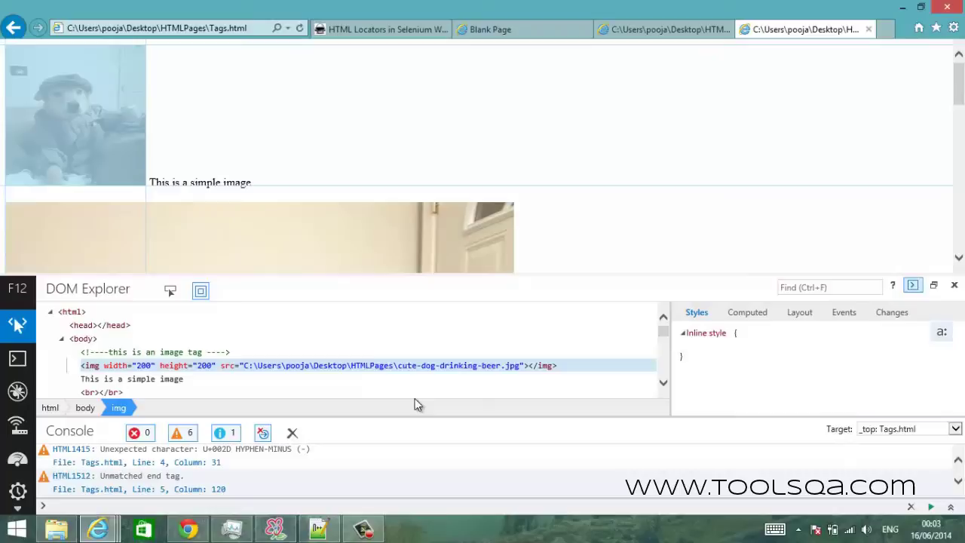
pyautogui.moveTo(959, 89); pyautogui.dragTo(961, 44)
# Use Select element to pick the small dog image and locate its node.
pyautogui.click(171, 296)
pyautogui.click(170, 296)
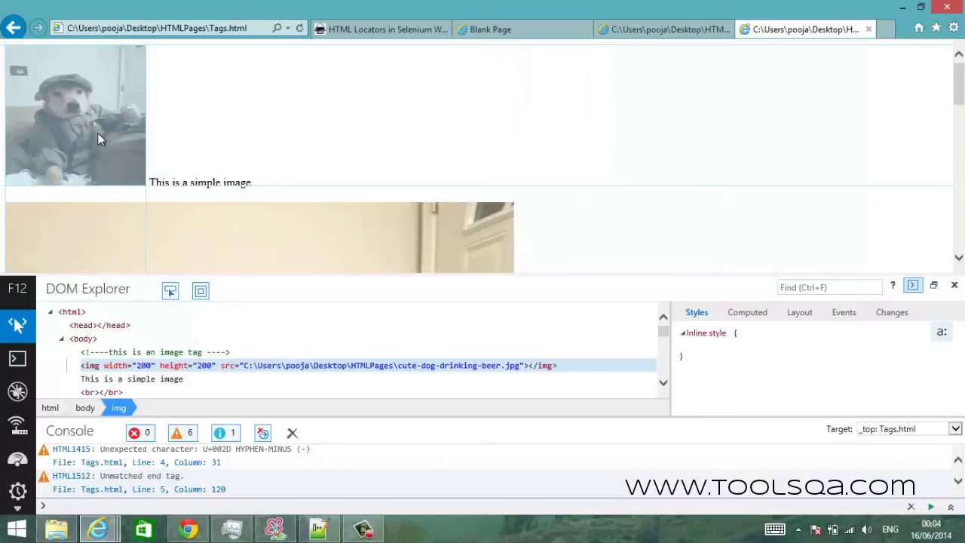
pyautogui.click(97, 134)
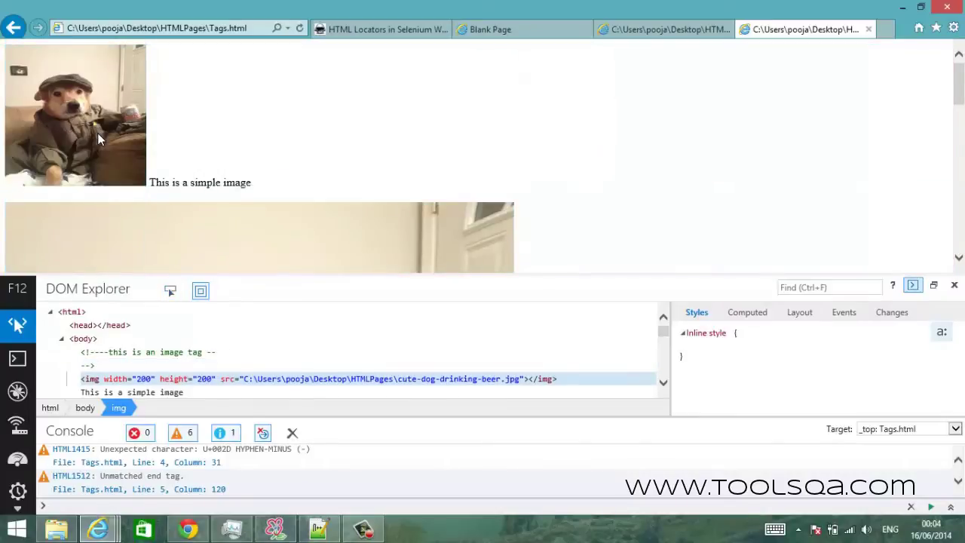
# Select the second, larger image's img node and scroll further down the tree.
pyautogui.scroll(-2, 665, 388)
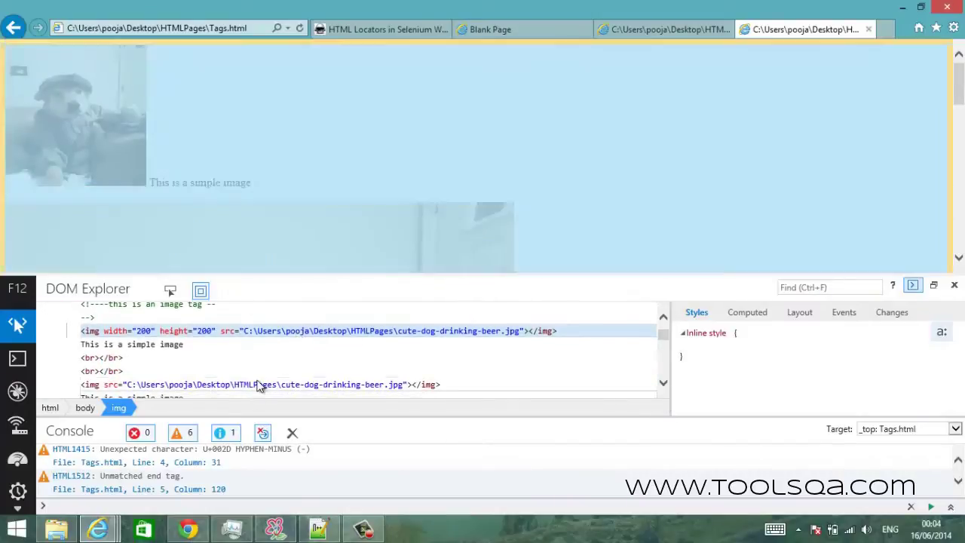
pyautogui.click(259, 383)
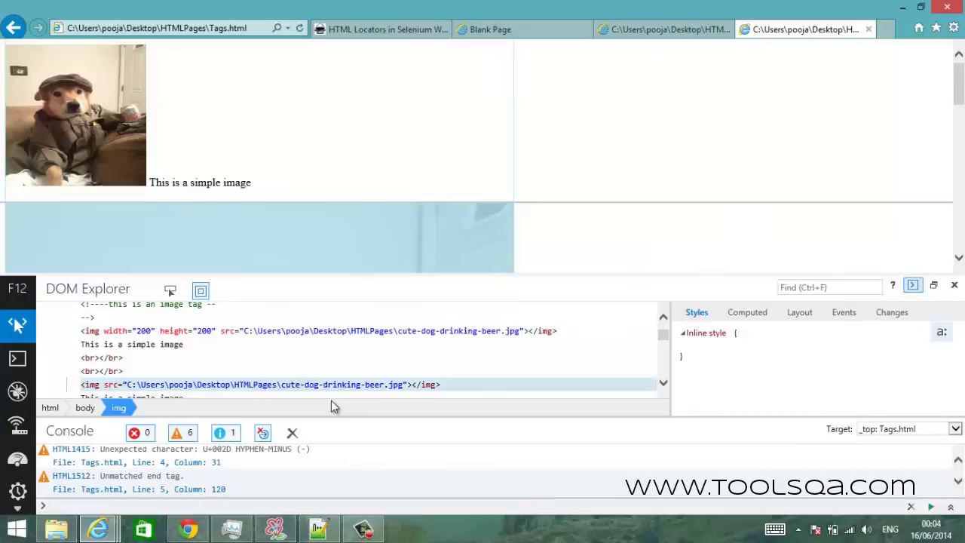
pyautogui.scroll(-5, 663, 355)
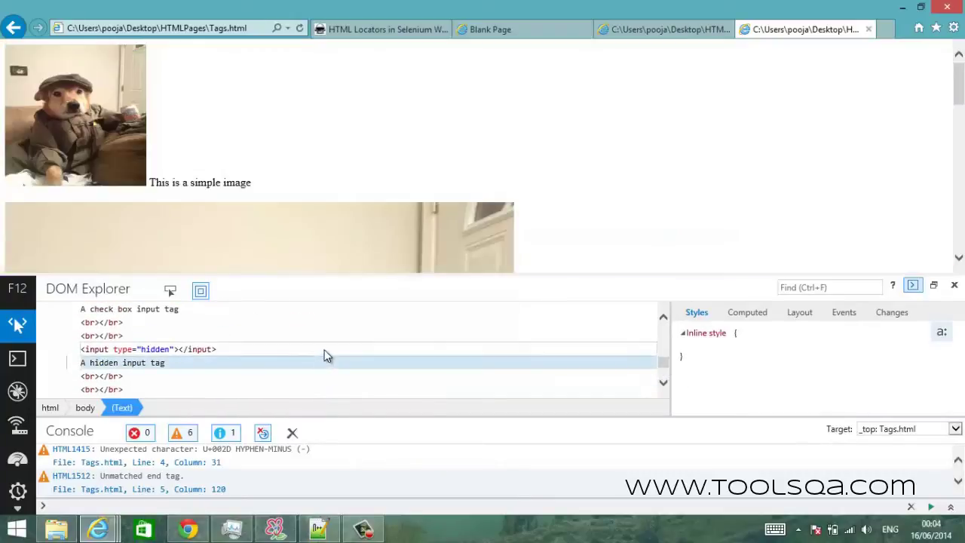
# Select the hidden input node, then pick the small dog image again to jump back to its img tag.
pyautogui.click(324, 350)
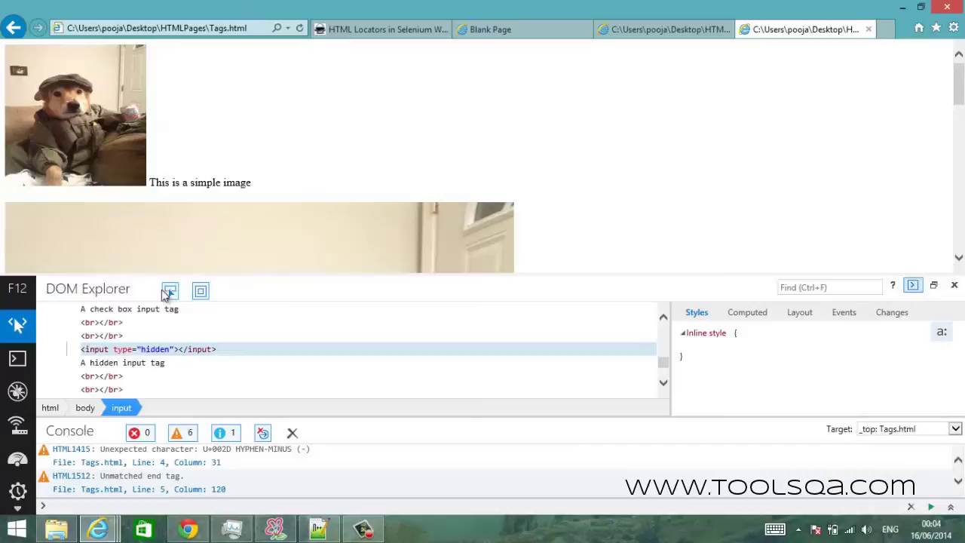
pyautogui.click(168, 291)
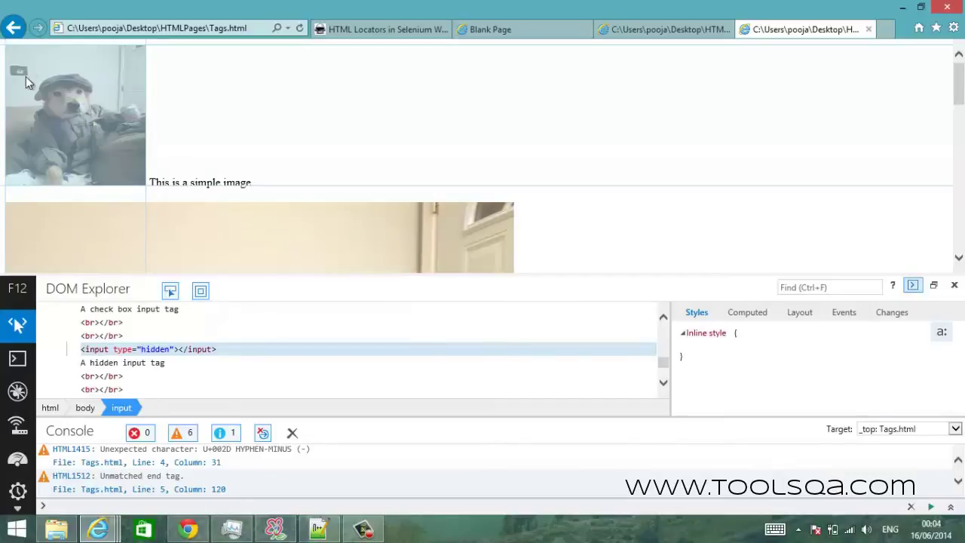
pyautogui.click(108, 116)
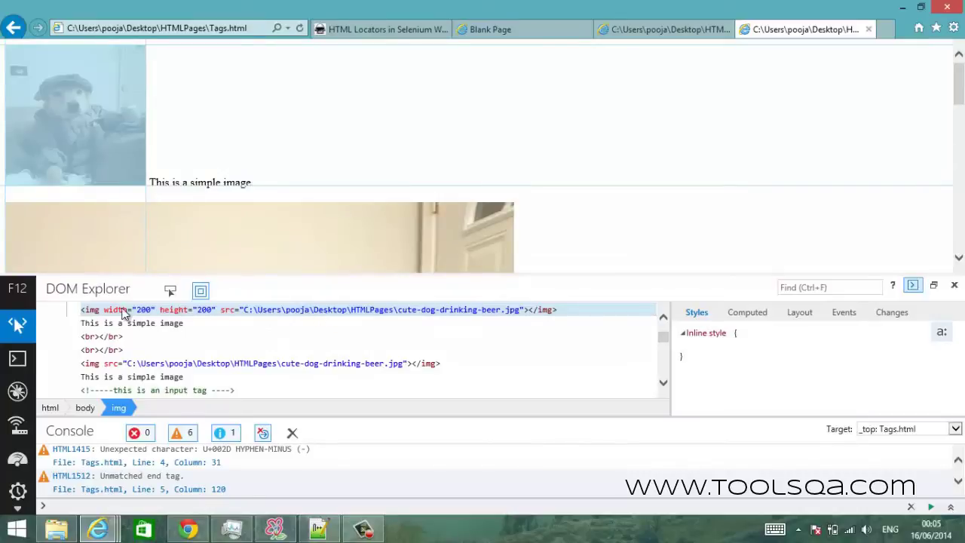
pyautogui.click(664, 319)
pyautogui.click(664, 319)
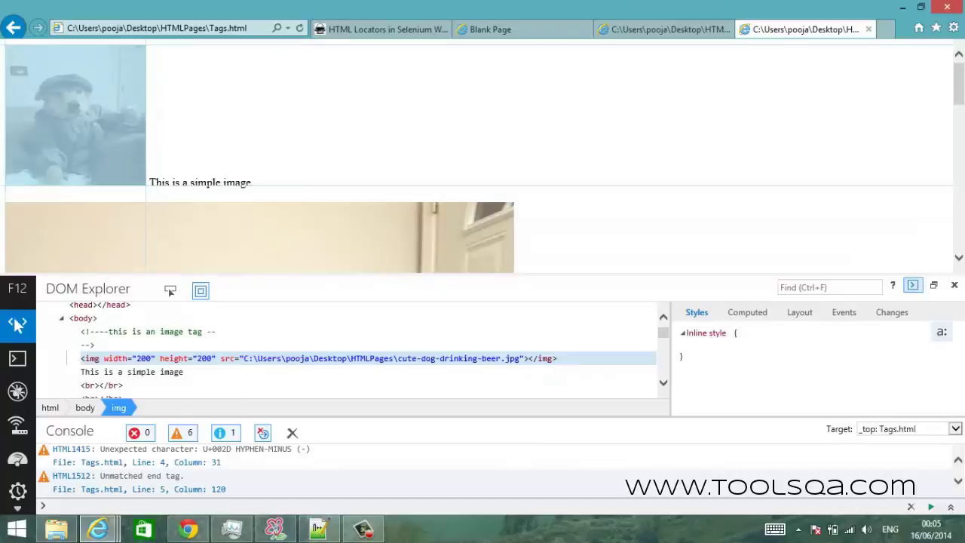
# Pick the Submit Query button to reveal its submit input node in the DOM tree.
pyautogui.moveTo(959, 101); pyautogui.dragTo(961, 226)
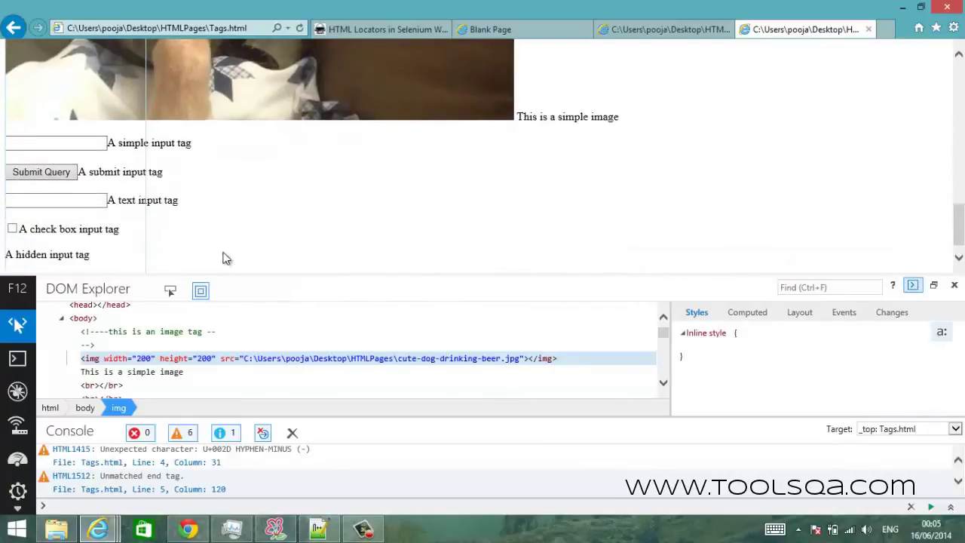
pyautogui.click(170, 290)
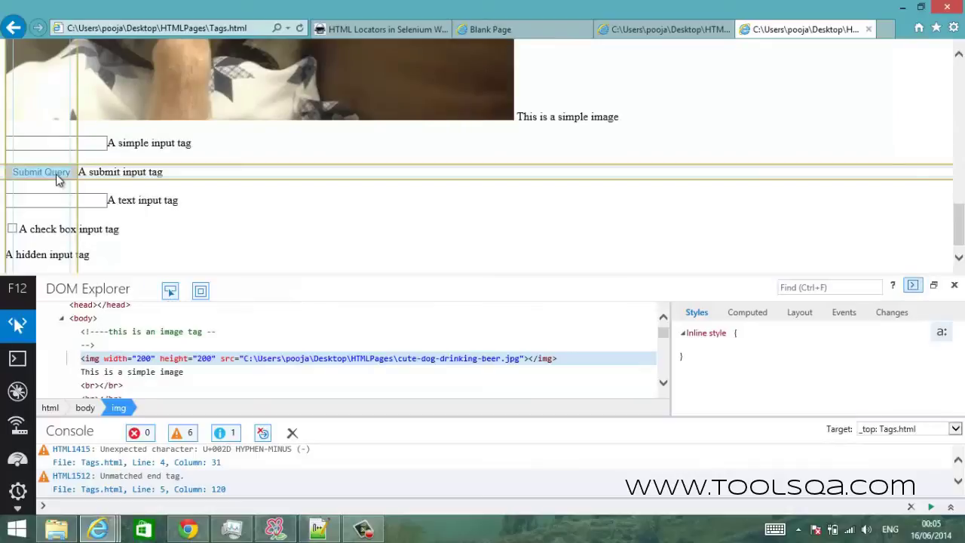
pyautogui.click(75, 179)
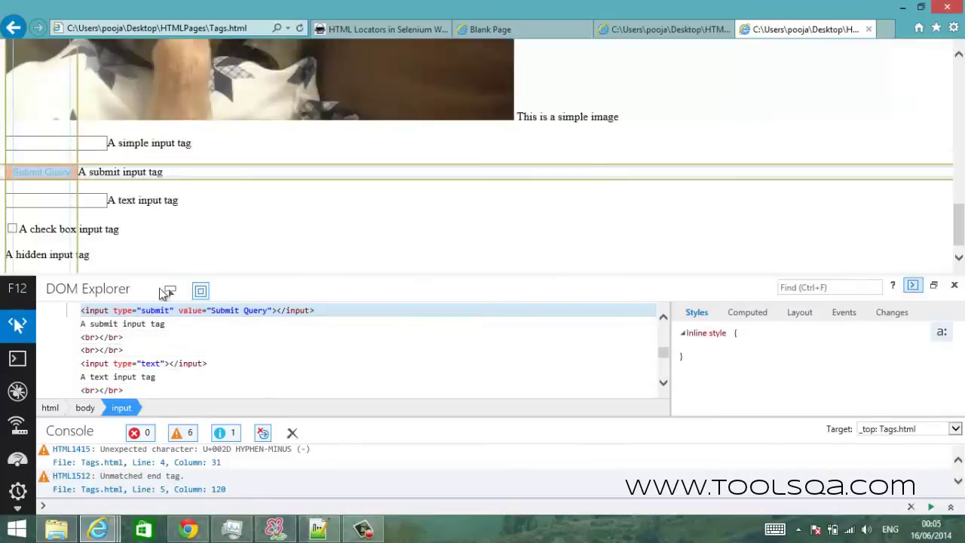
pyautogui.click(167, 291)
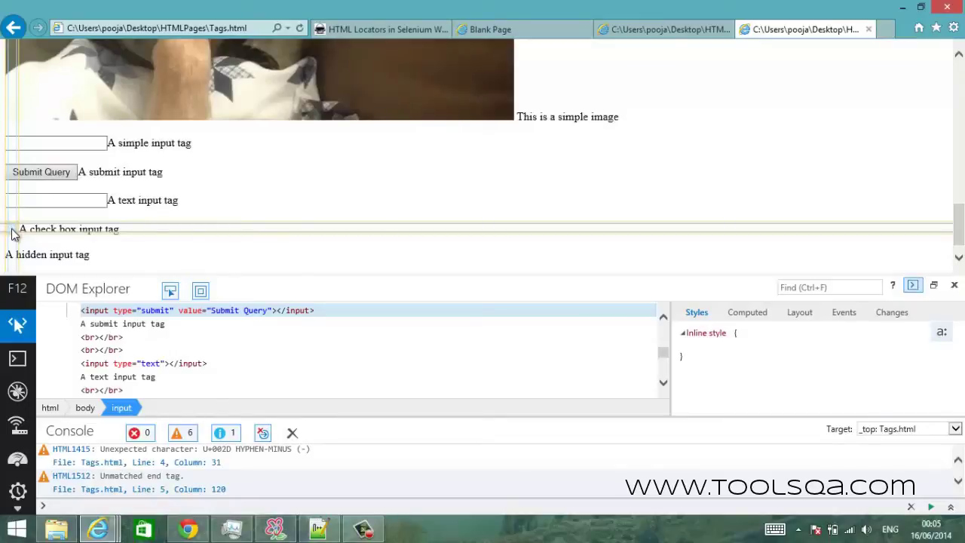
# Pick the checkbox on the page to reveal its type="checkbox" input node.
pyautogui.click(12, 234)
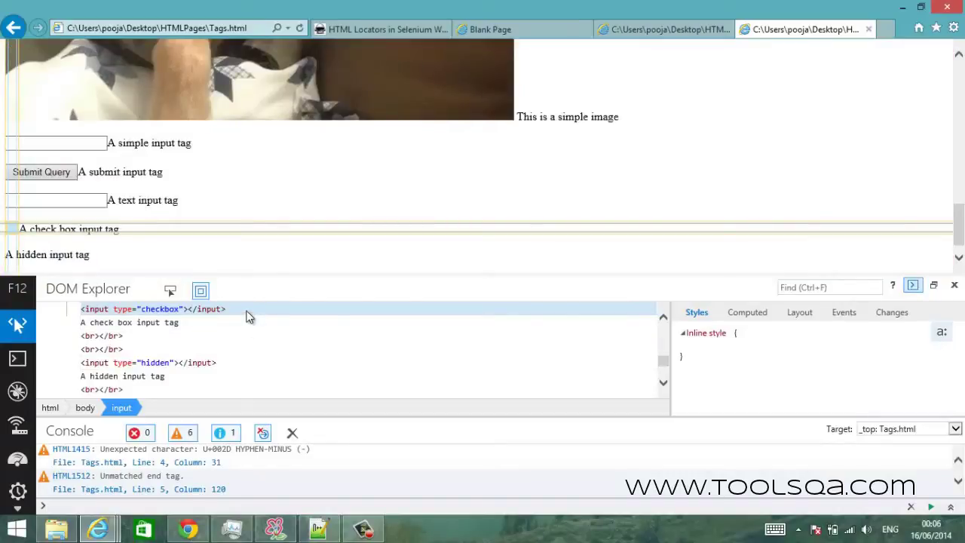
pyautogui.click(179, 28)
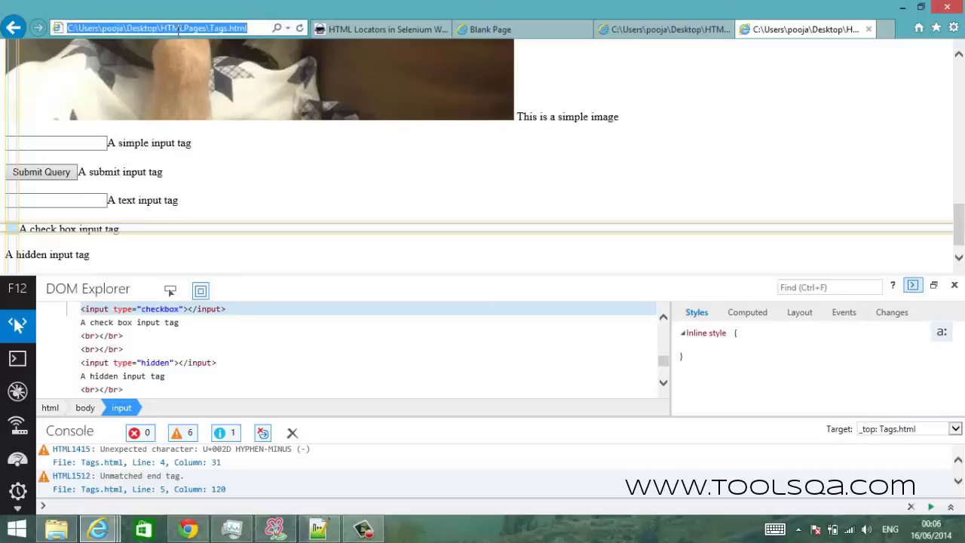
pyautogui.write('toolsqa')
pyautogui.press('Return')
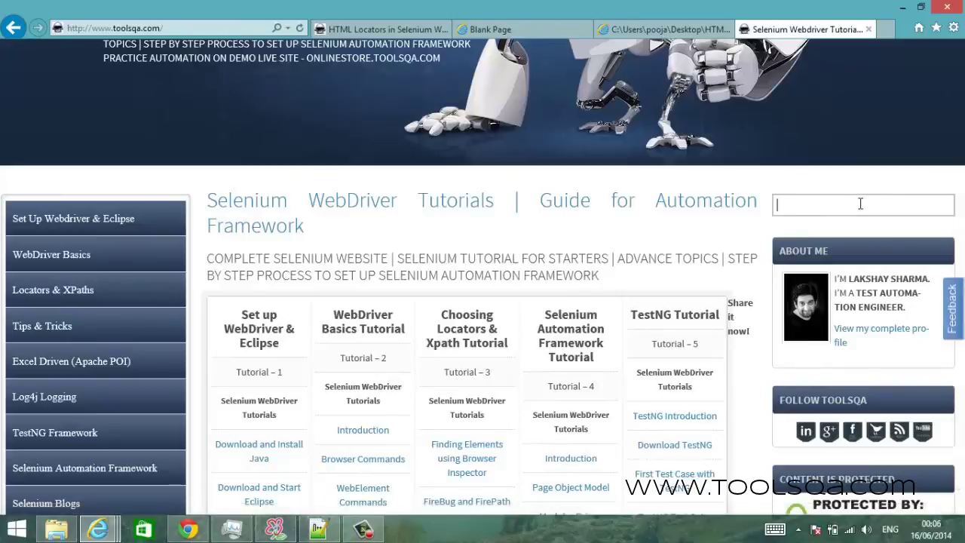
# Inspect the toolsqa search box to reveal its 'search-field' input element in DOM Explorer.
pyautogui.press('F12')
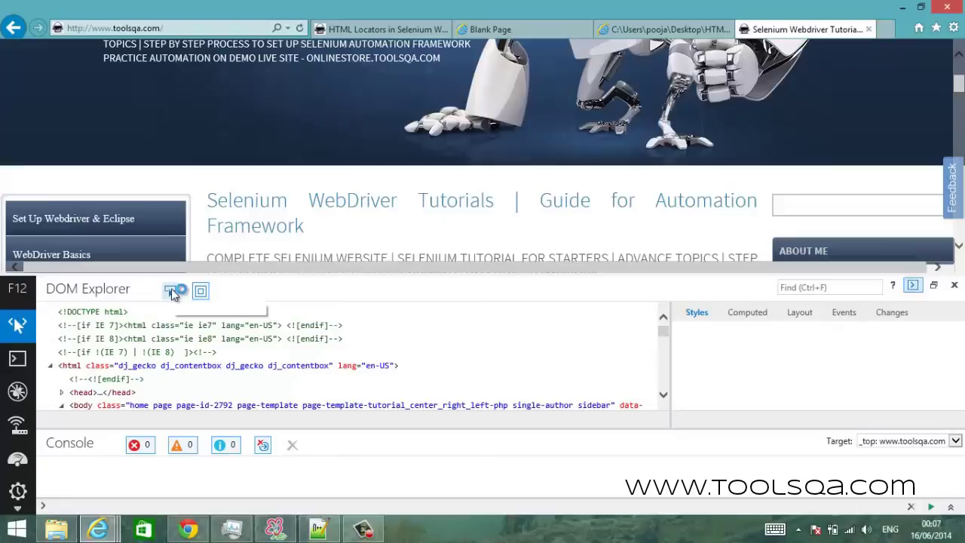
pyautogui.click(171, 292)
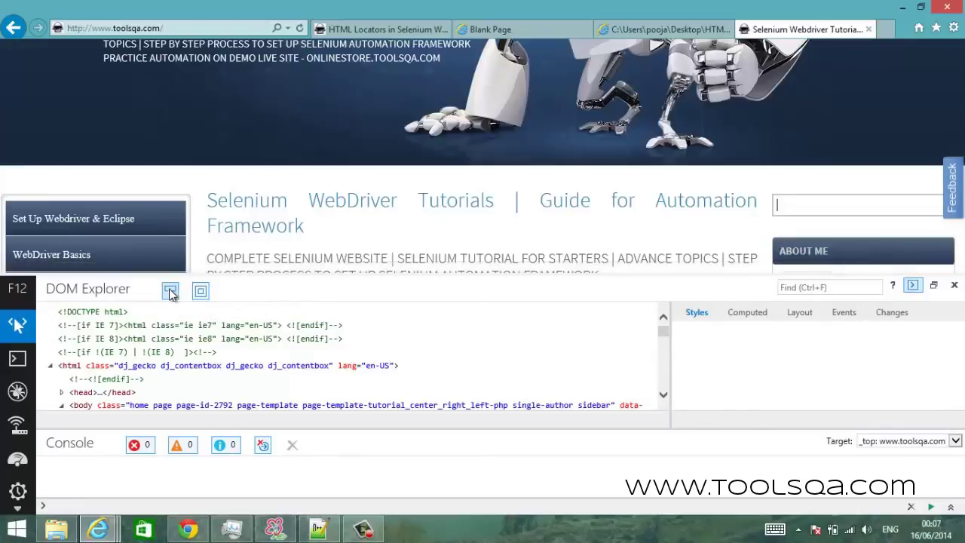
pyautogui.click(833, 204)
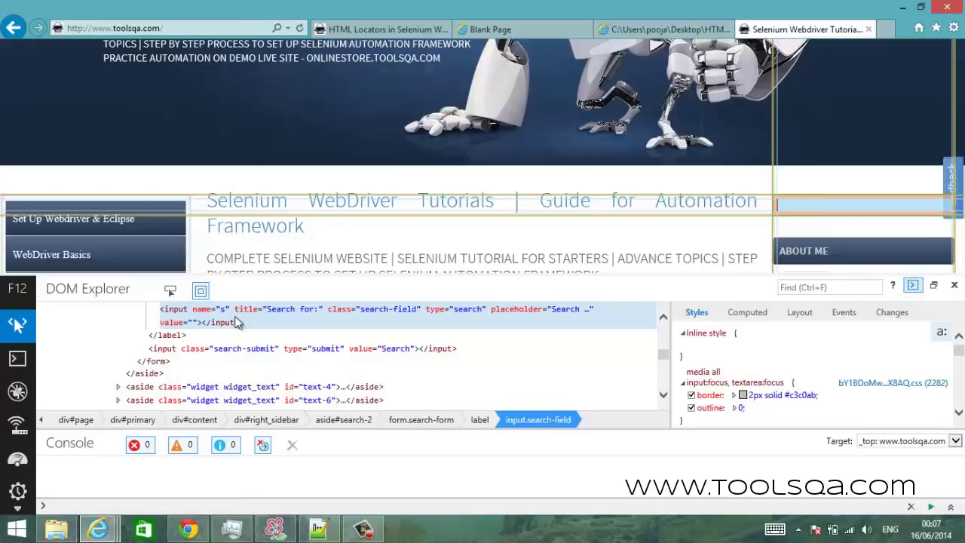
pyautogui.doubleClick(194, 321)
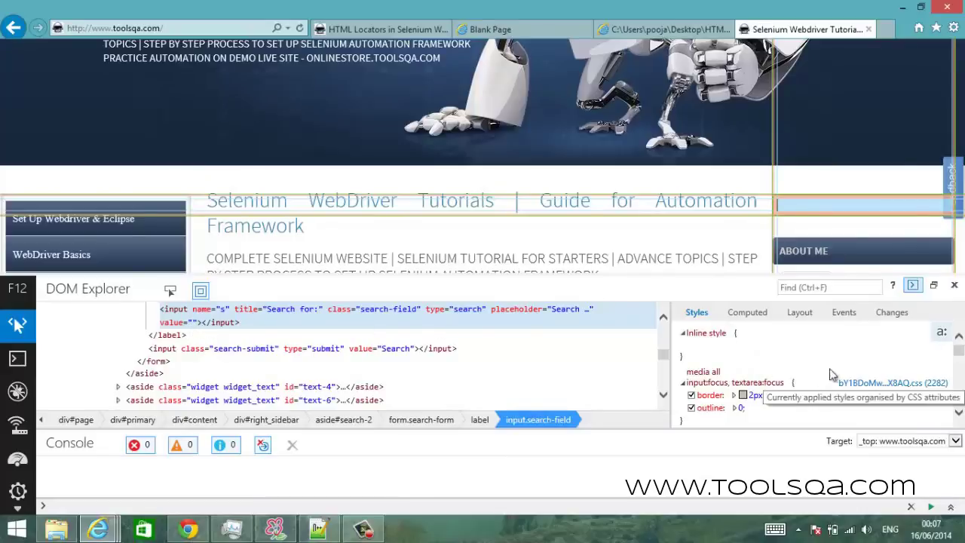
pyautogui.moveTo(961, 352); pyautogui.dragTo(960, 360)
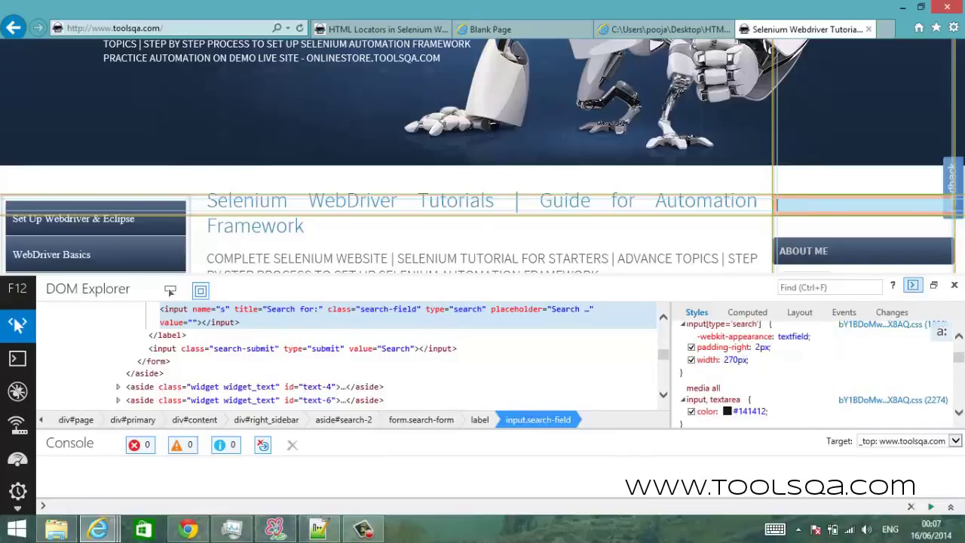
pyautogui.moveTo(959, 359); pyautogui.dragTo(958, 392)
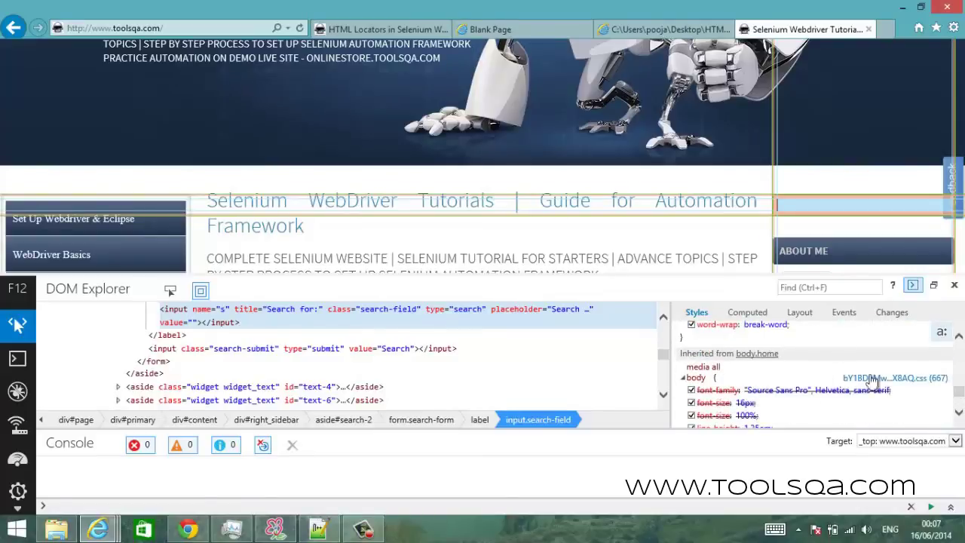
pyautogui.moveTo(959, 394); pyautogui.dragTo(956, 345)
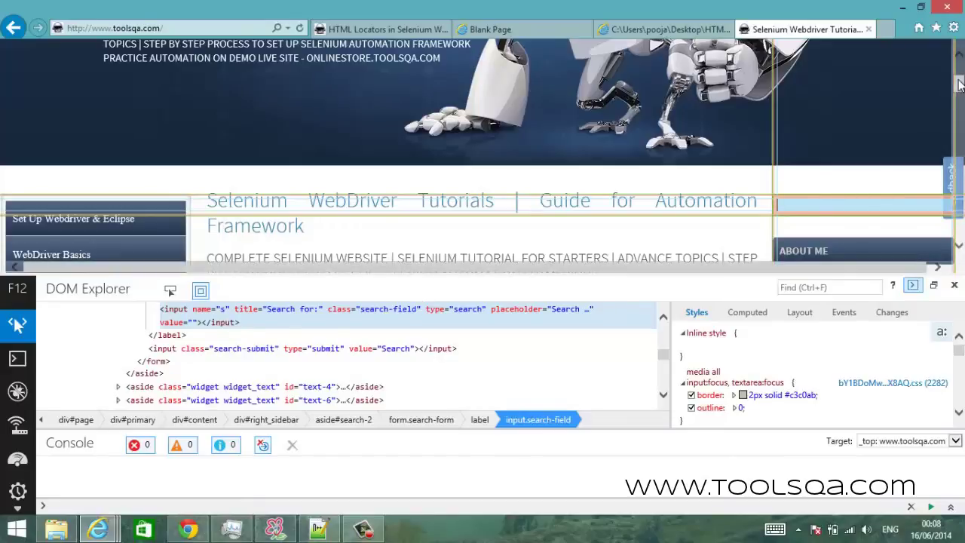
# Inspect the 'Finding Elements using Browser Inspector' Start link to show its buy_now anchor.
pyautogui.moveTo(961, 90); pyautogui.dragTo(962, 119)
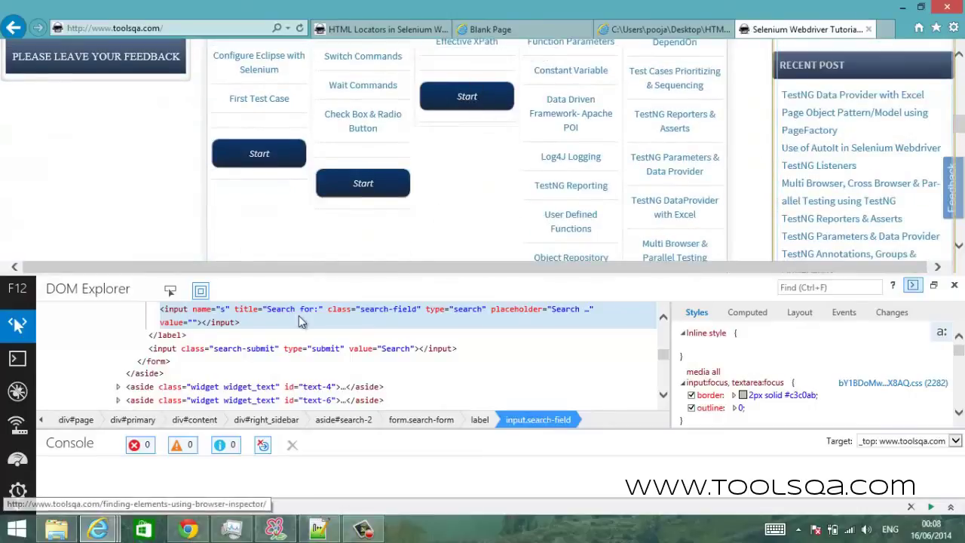
pyautogui.click(170, 292)
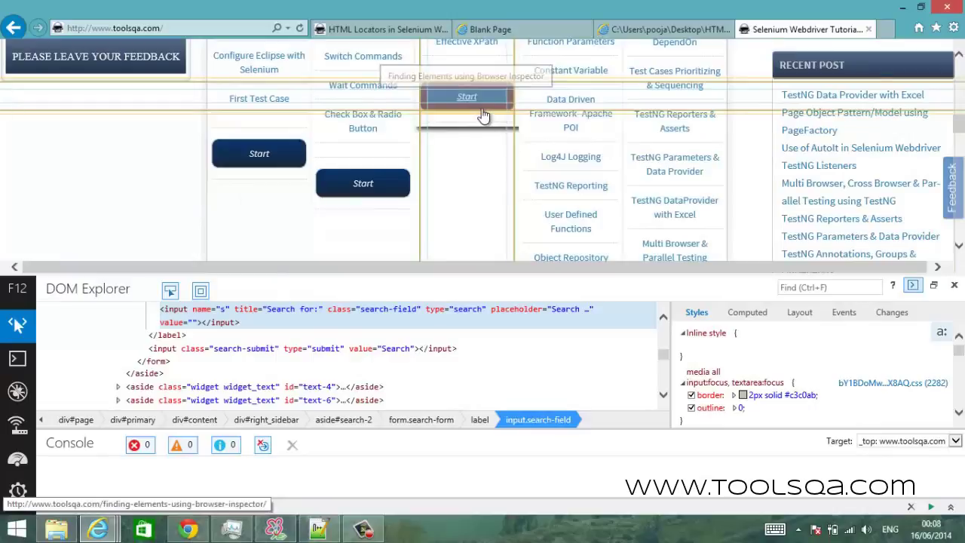
pyautogui.click(483, 115)
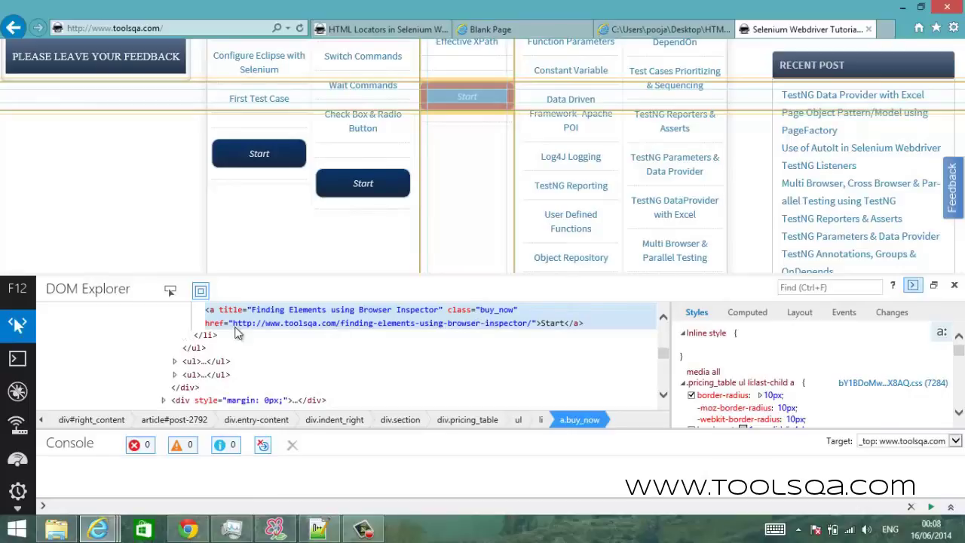
pyautogui.doubleClick(531, 323)
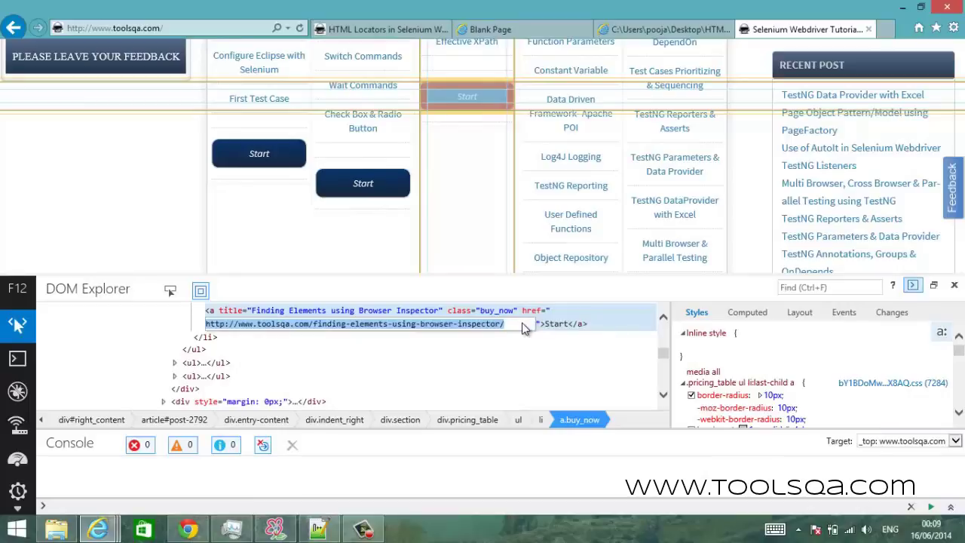
pyautogui.click(472, 312)
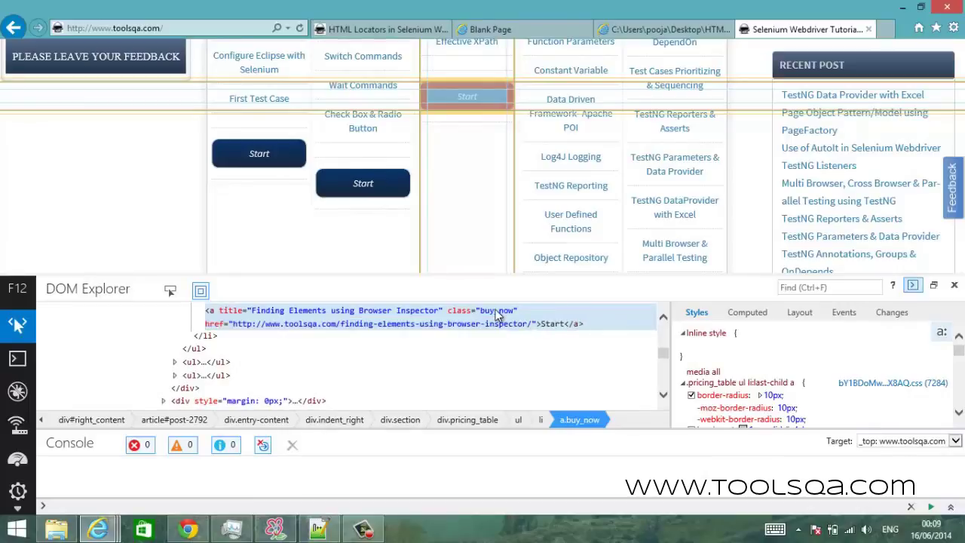
pyautogui.doubleClick(497, 315)
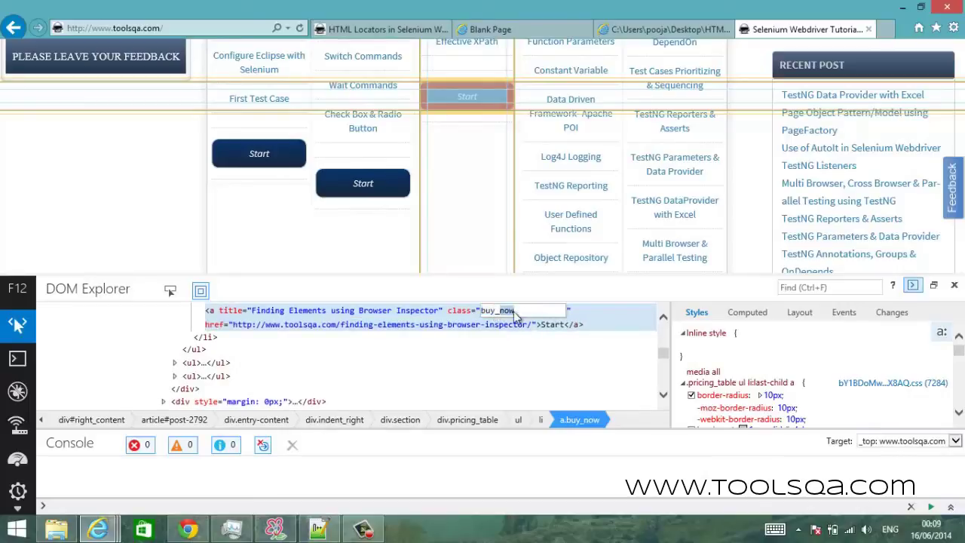
pyautogui.click(514, 312)
pyautogui.doubleClick(491, 310)
pyautogui.click(423, 320)
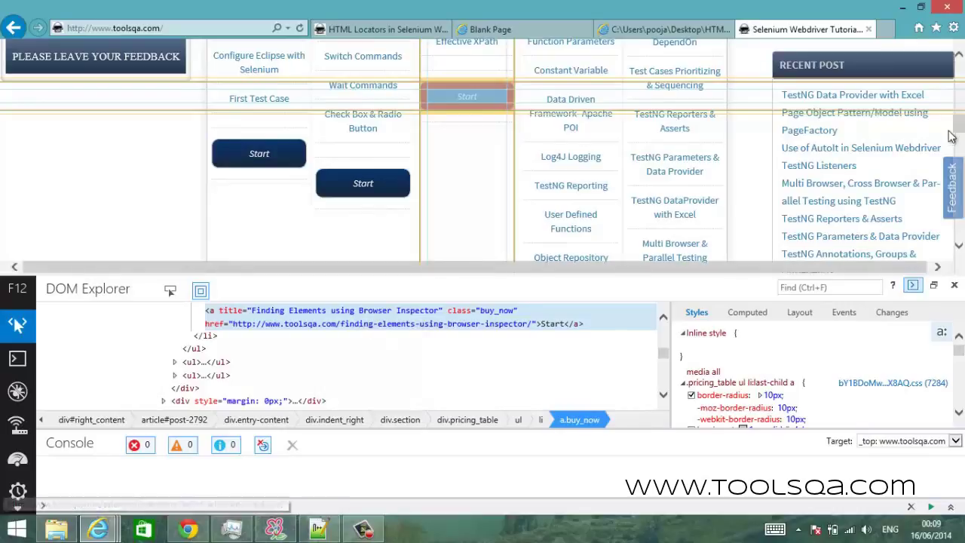
pyautogui.moveTo(961, 126); pyautogui.dragTo(960, 155)
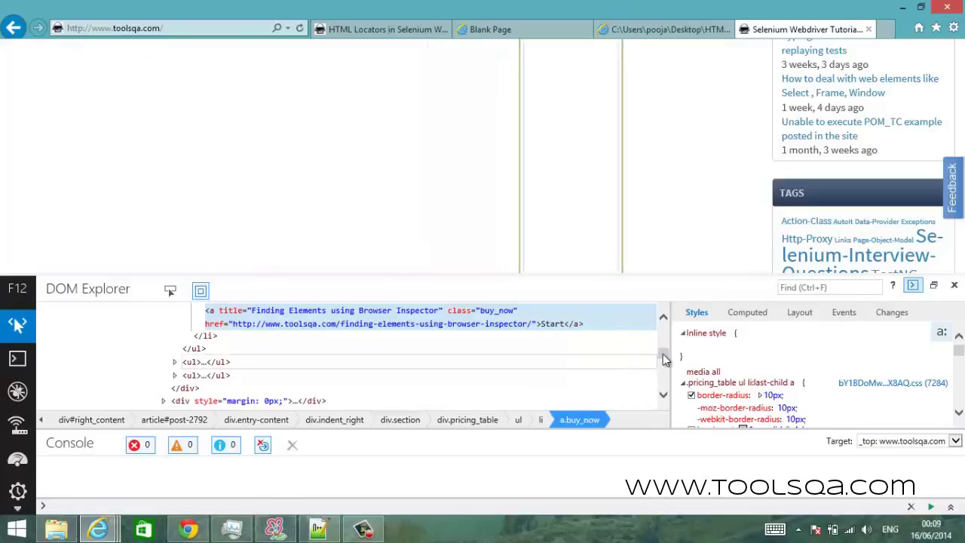
pyautogui.moveTo(662, 361); pyautogui.dragTo(665, 336)
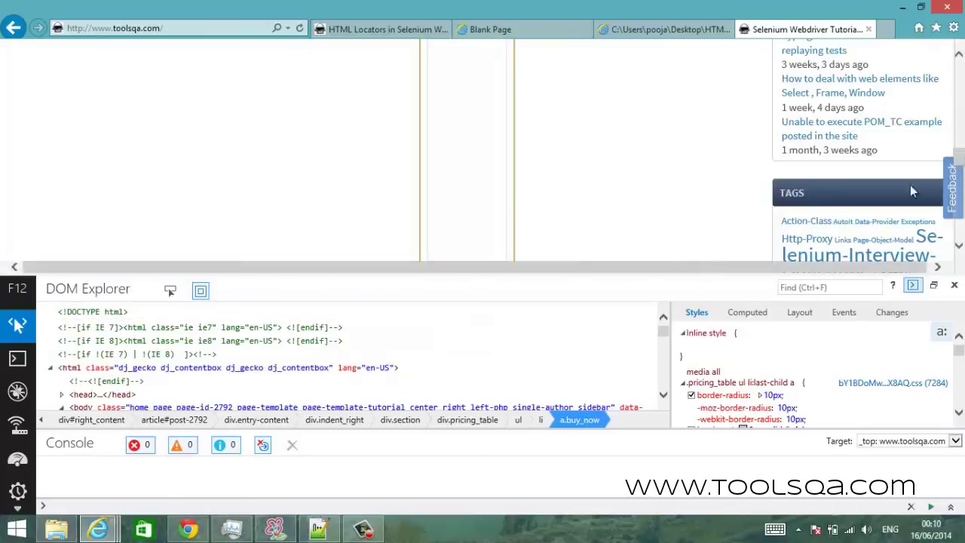
pyautogui.moveTo(959, 160); pyautogui.dragTo(961, 114)
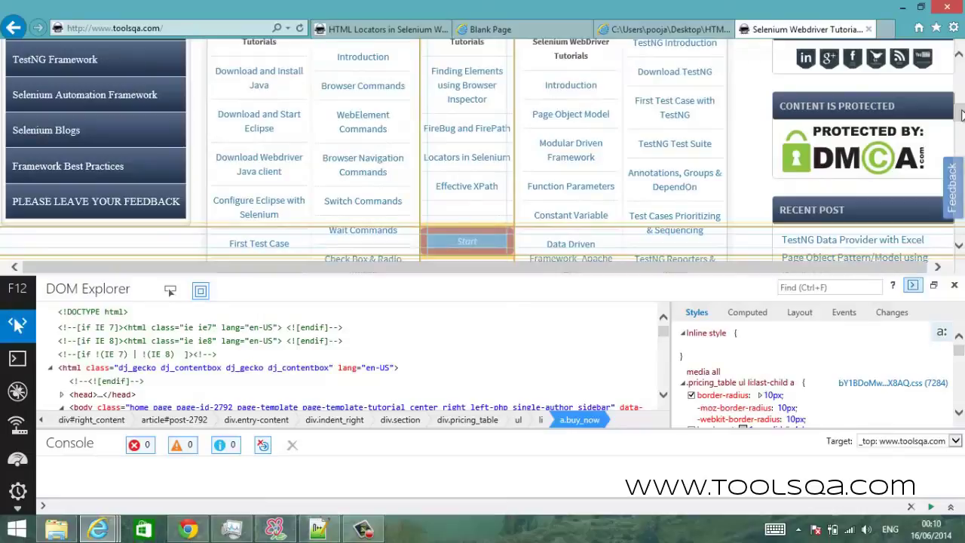